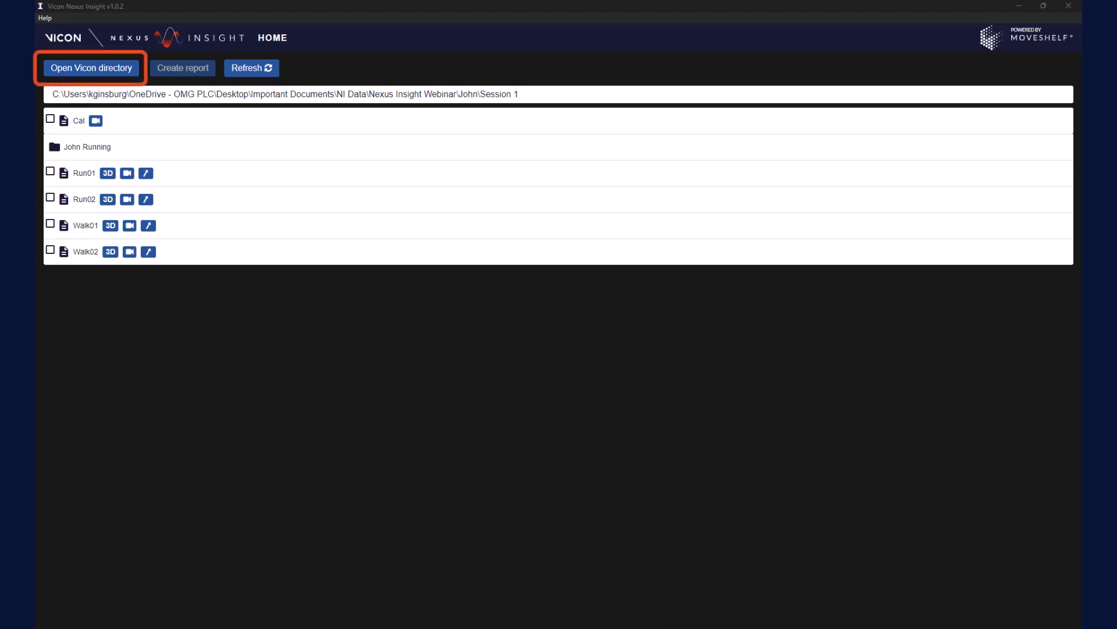
Load the Session 1 folder as the data source and tick the Walk01 and Walk02 trials
left_click(100, 67)
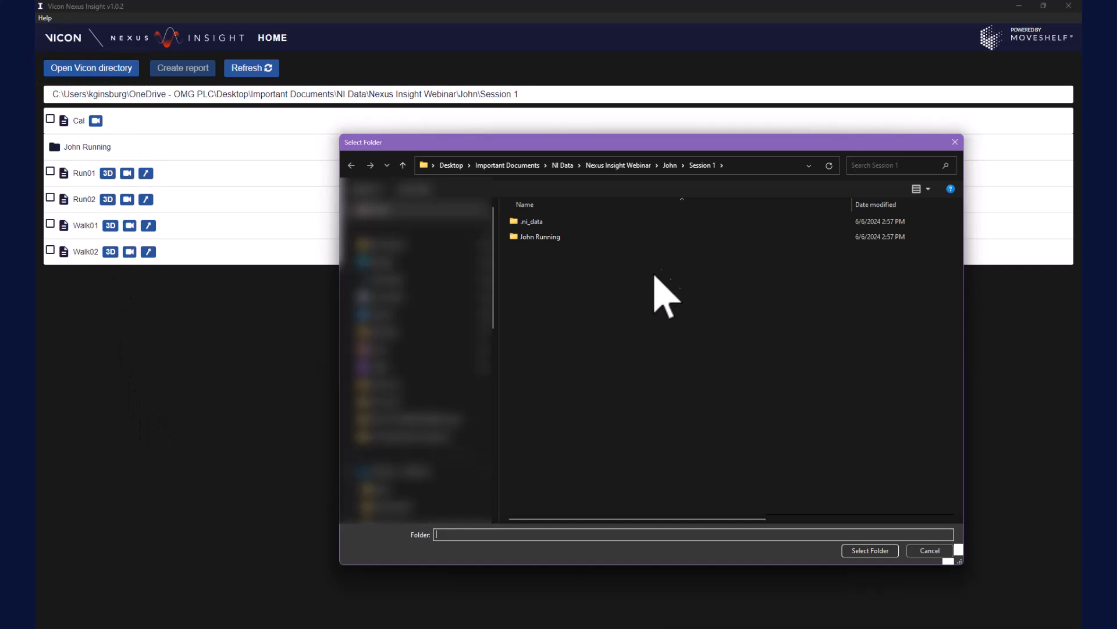
left_click(862, 550)
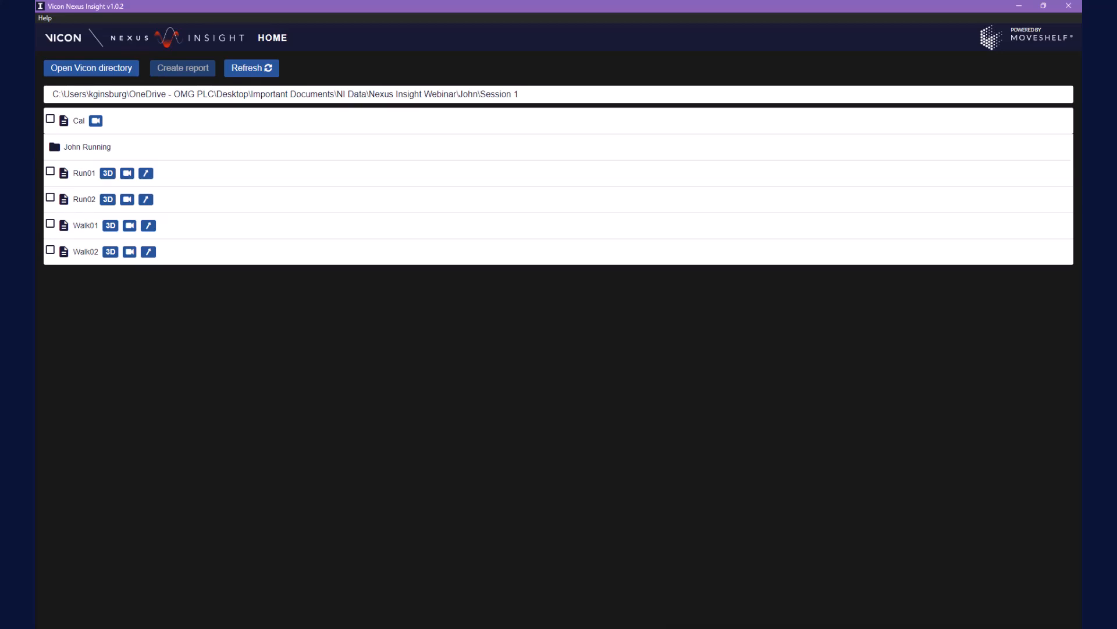
left_click(50, 224)
left_click(50, 250)
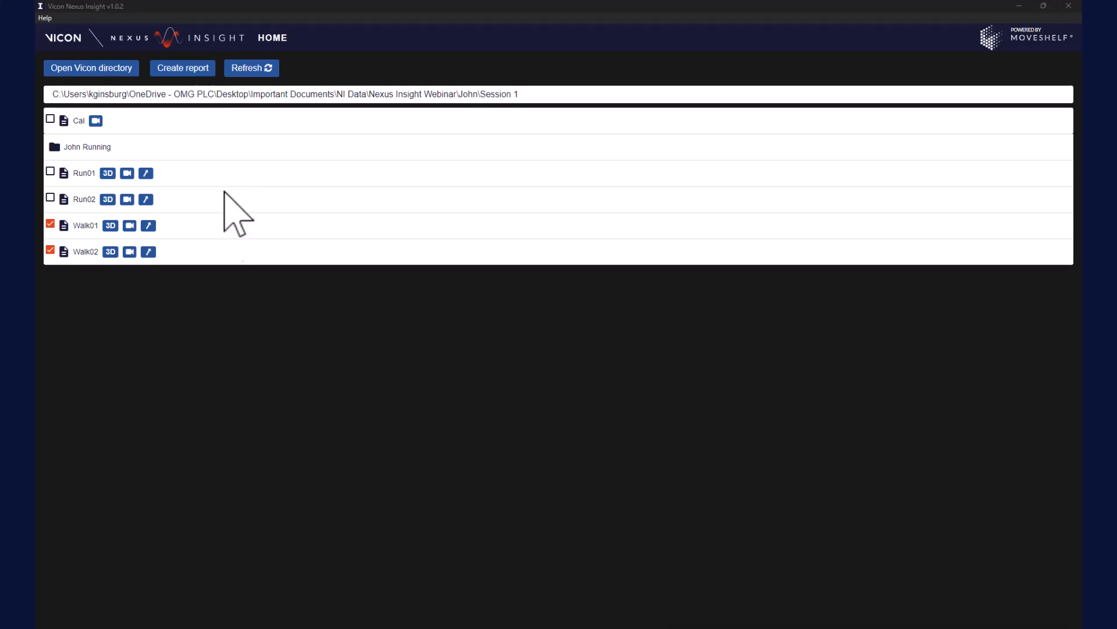
Create a new report from the ticked trials, renaming it from MyReport to Example1
left_click(194, 72)
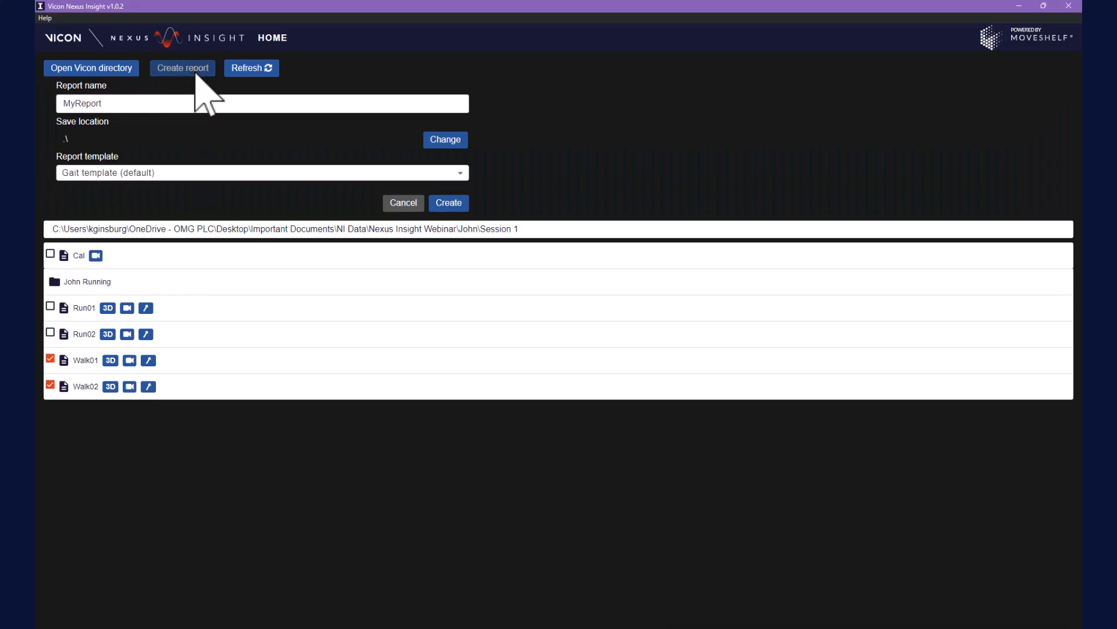
double_click(118, 103)
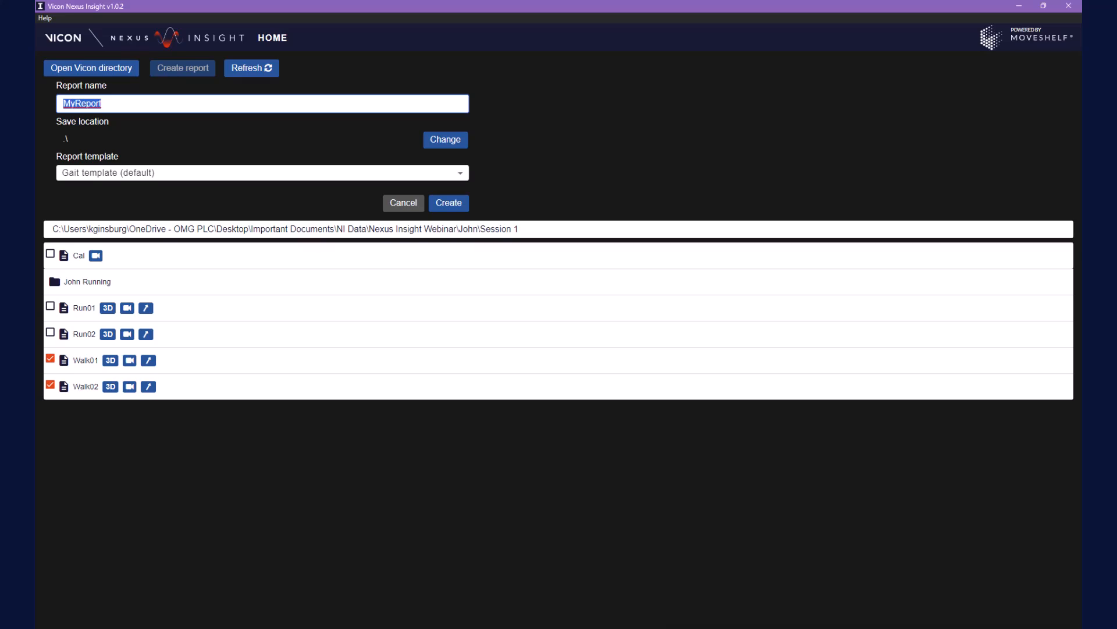
type("Example1")
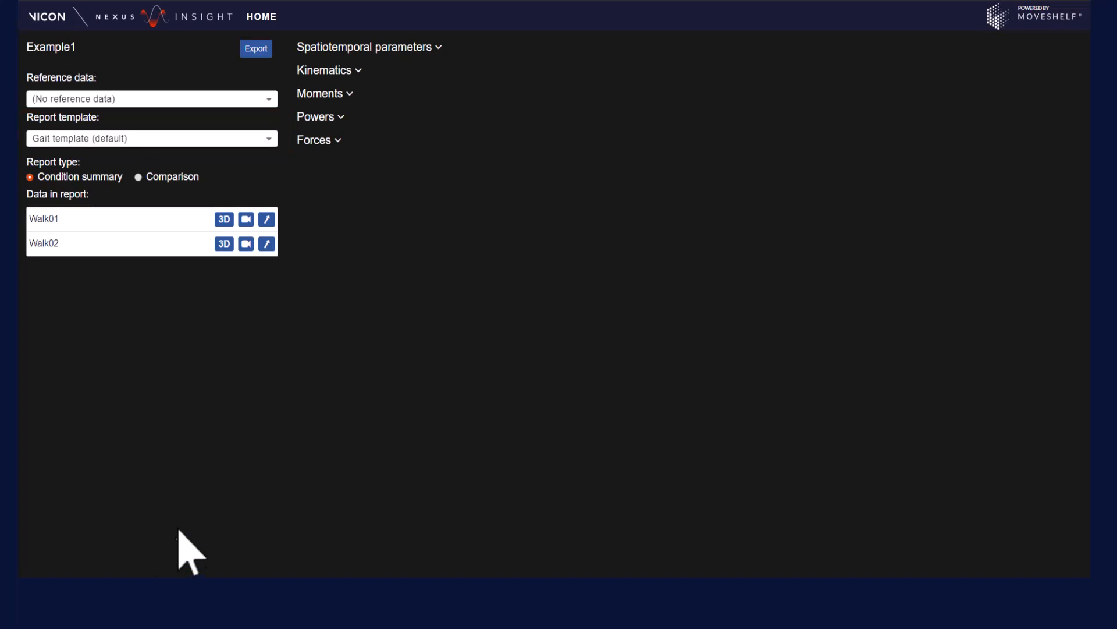
left_click(269, 139)
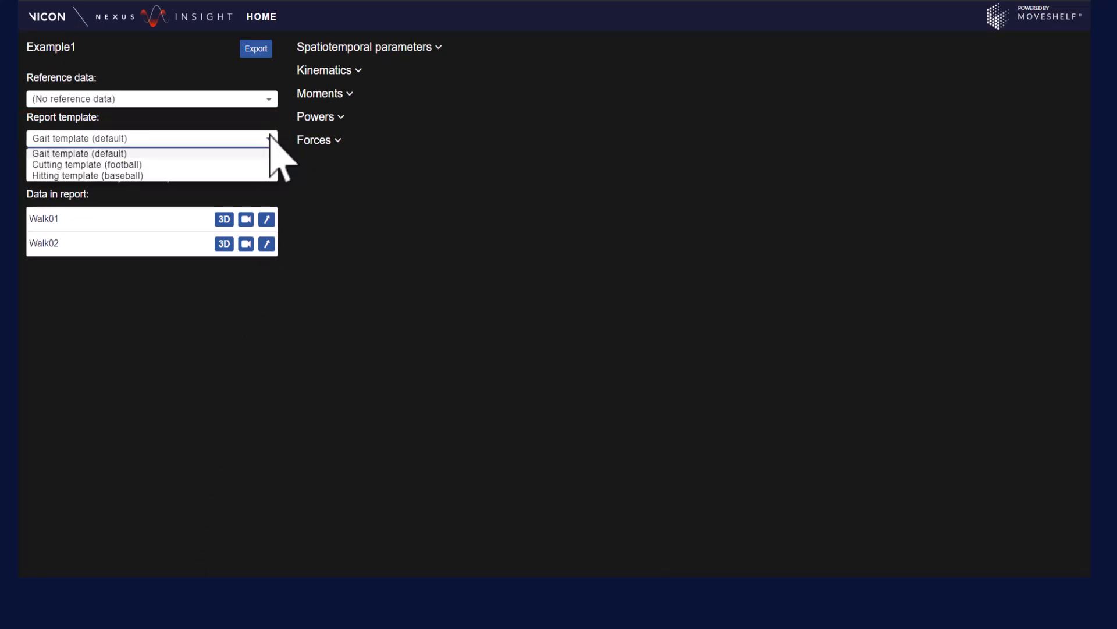
left_click(270, 138)
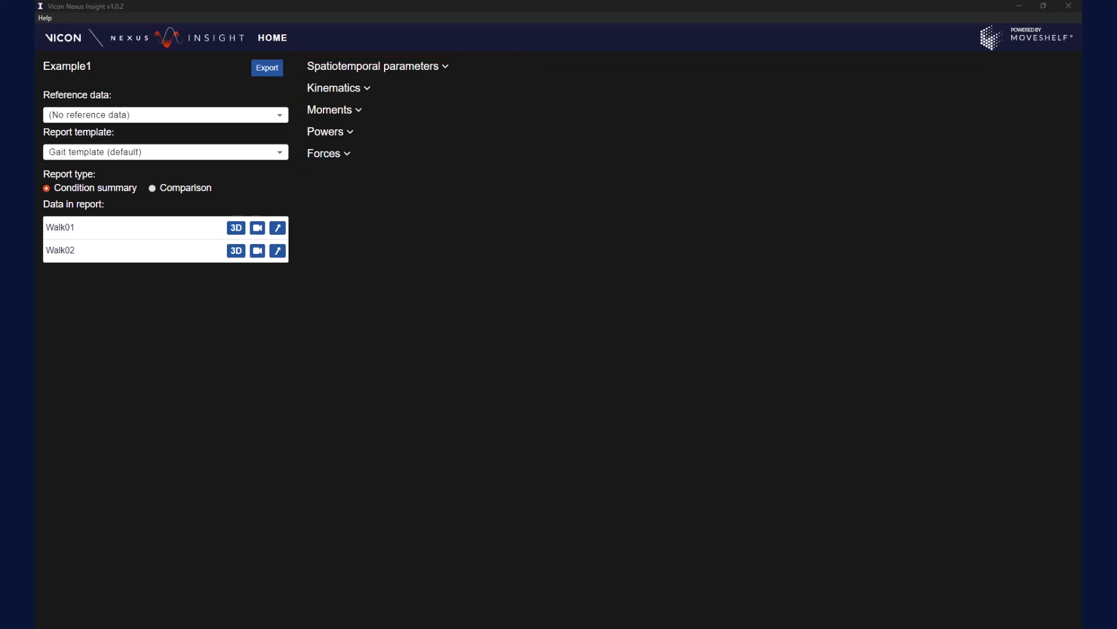
Expand the Kinematics graphs and enlarge the Knee flexion chart to fill the window
left_click(367, 90)
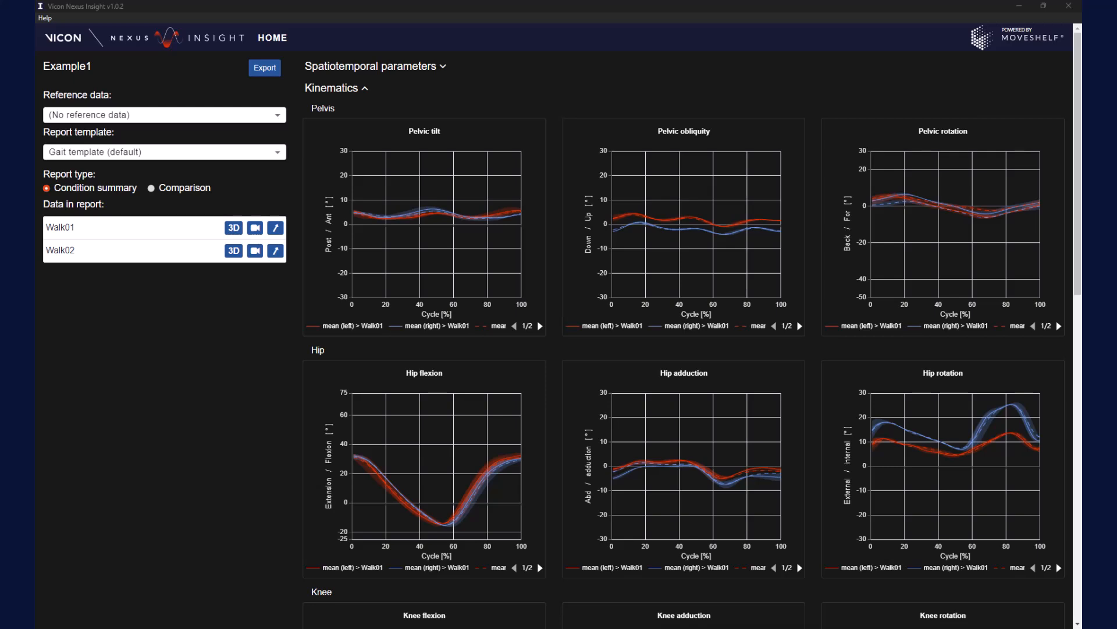
left_click(419, 225)
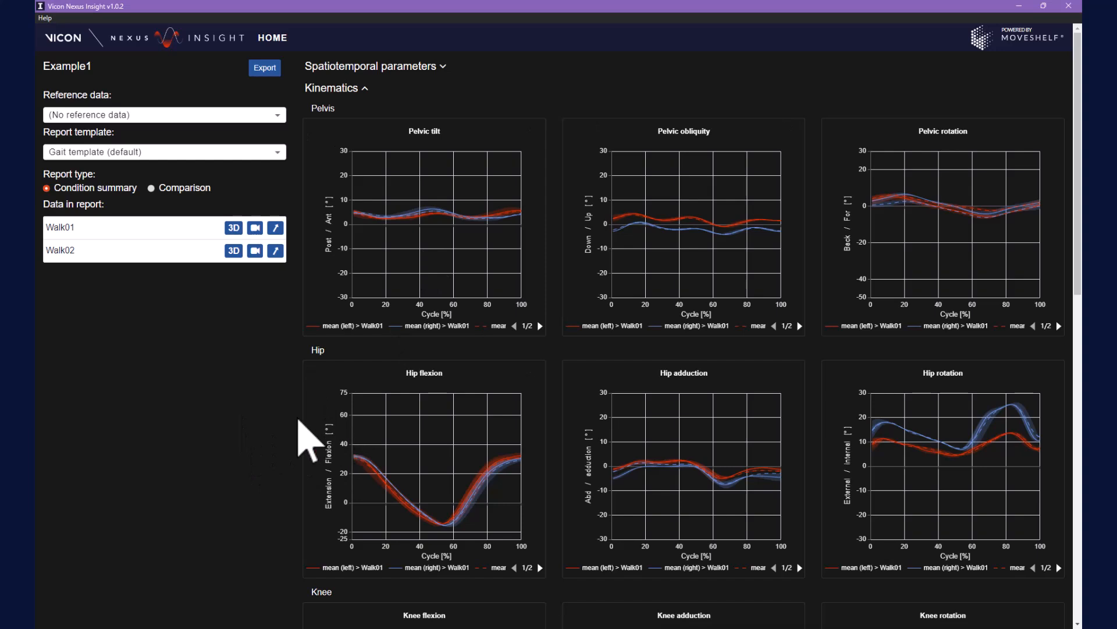
scroll(299, 429, "down", 3)
left_click(530, 394)
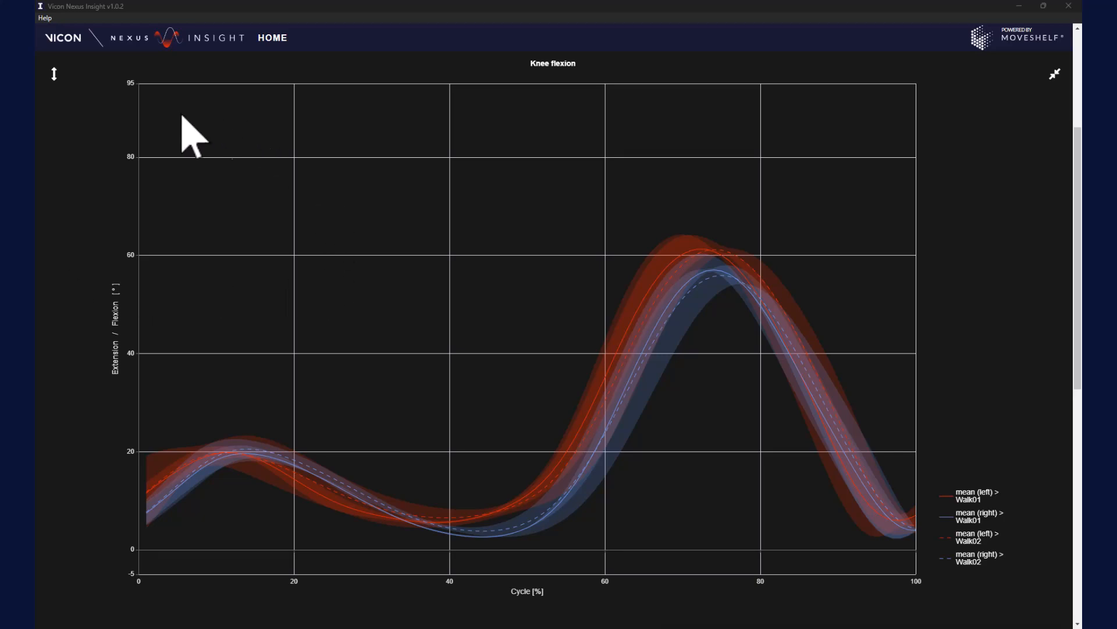
left_click(55, 73)
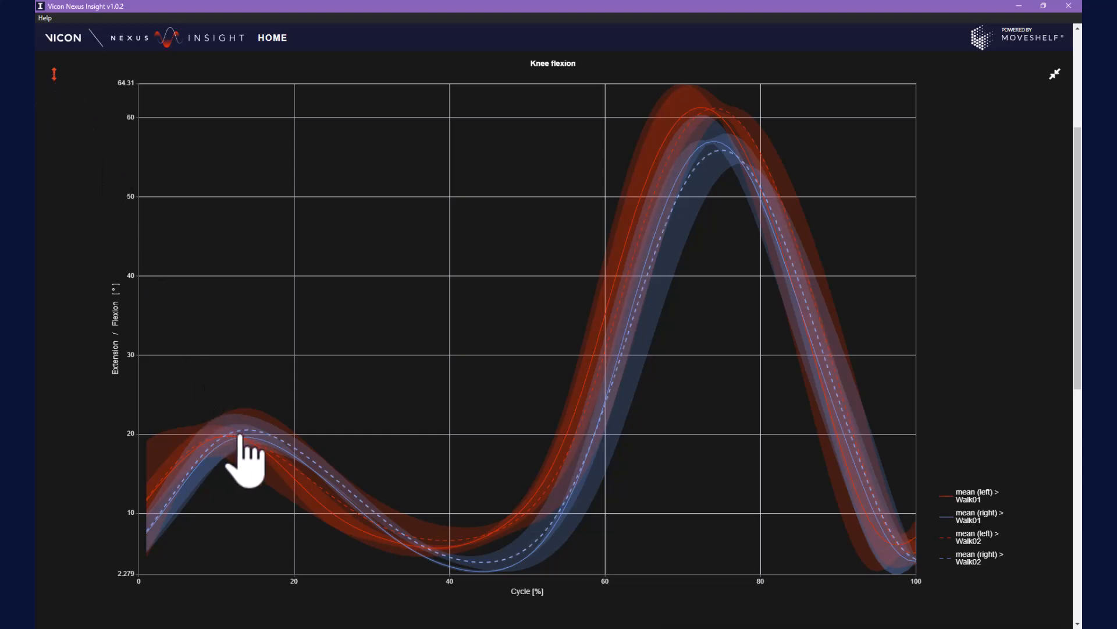
mouse_move(241, 440)
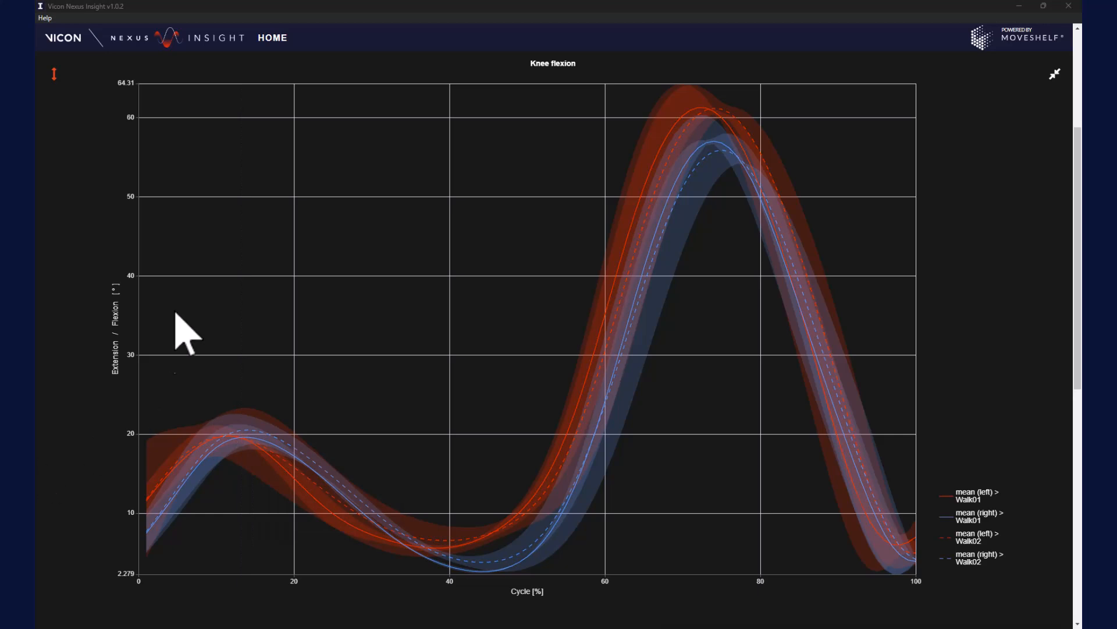
left_click(53, 80)
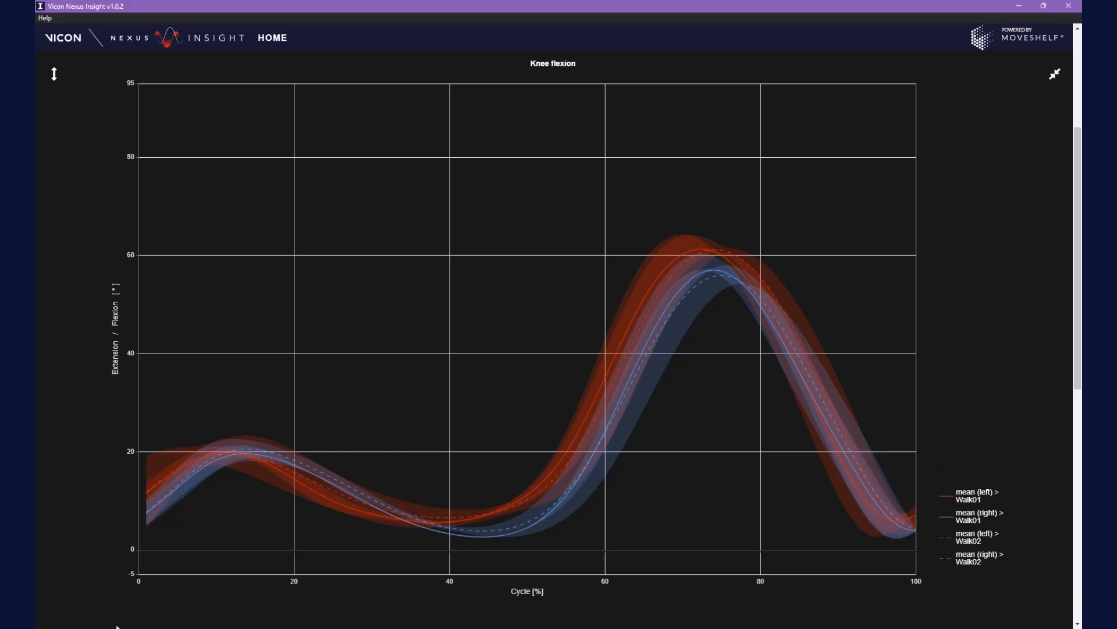
left_click(971, 496)
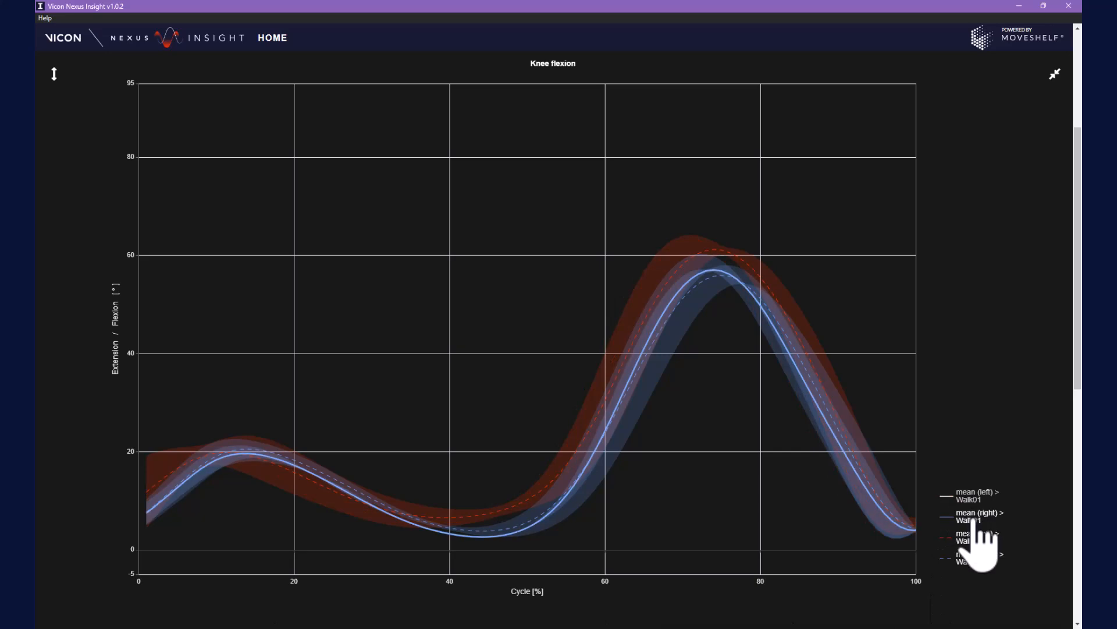
left_click(972, 518)
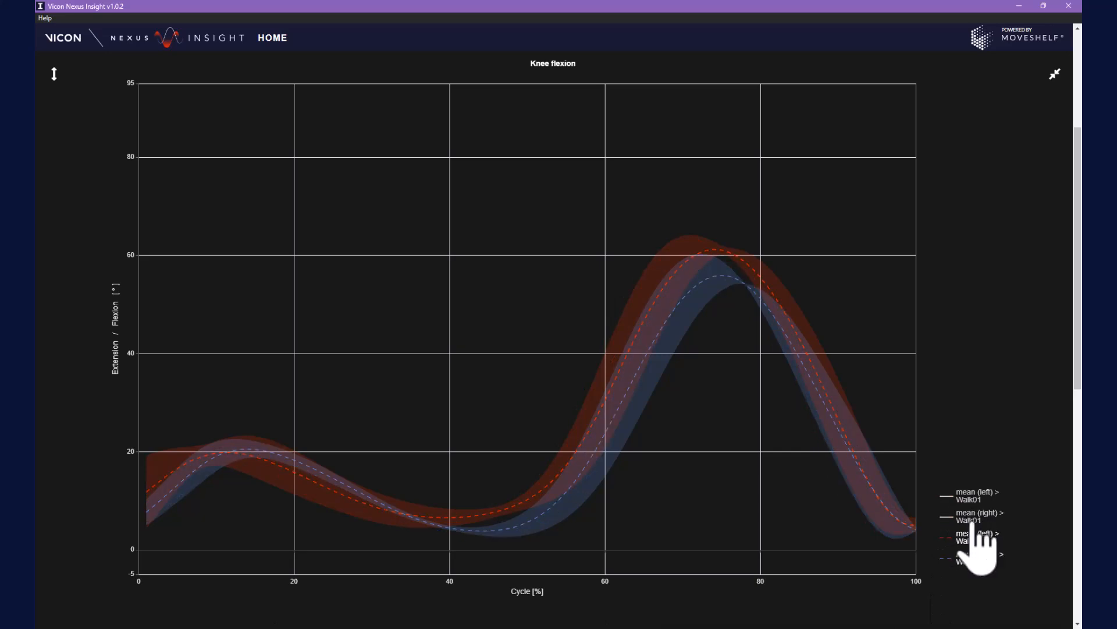
left_click(972, 517)
left_click(970, 500)
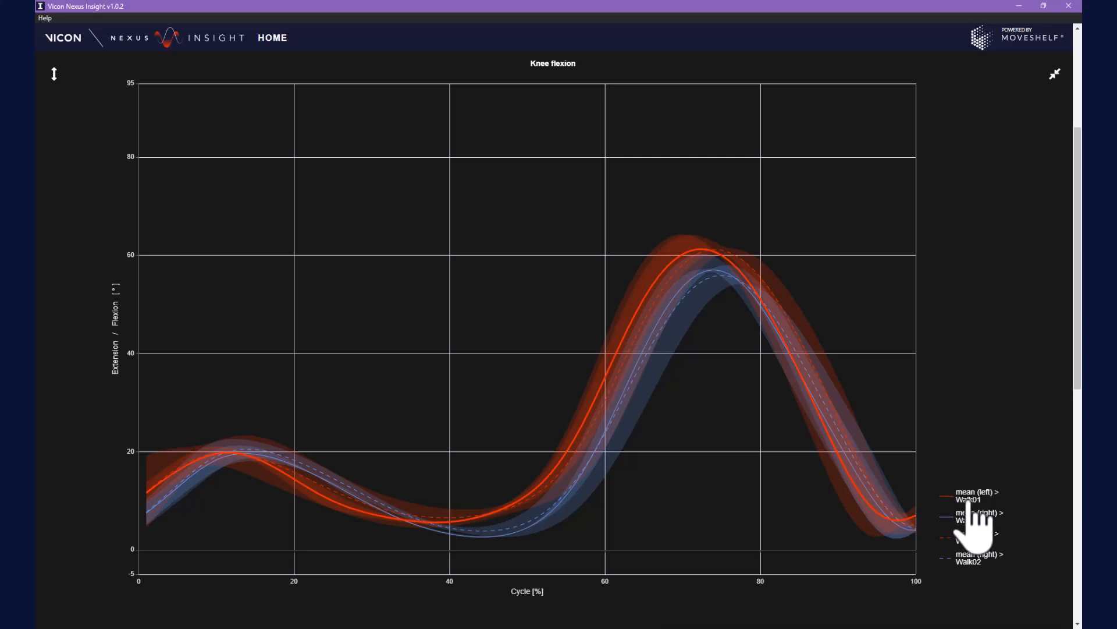
Shrink the Knee flexion graph back and open Walk01's 3D skeleton and video playback
left_click(1055, 74)
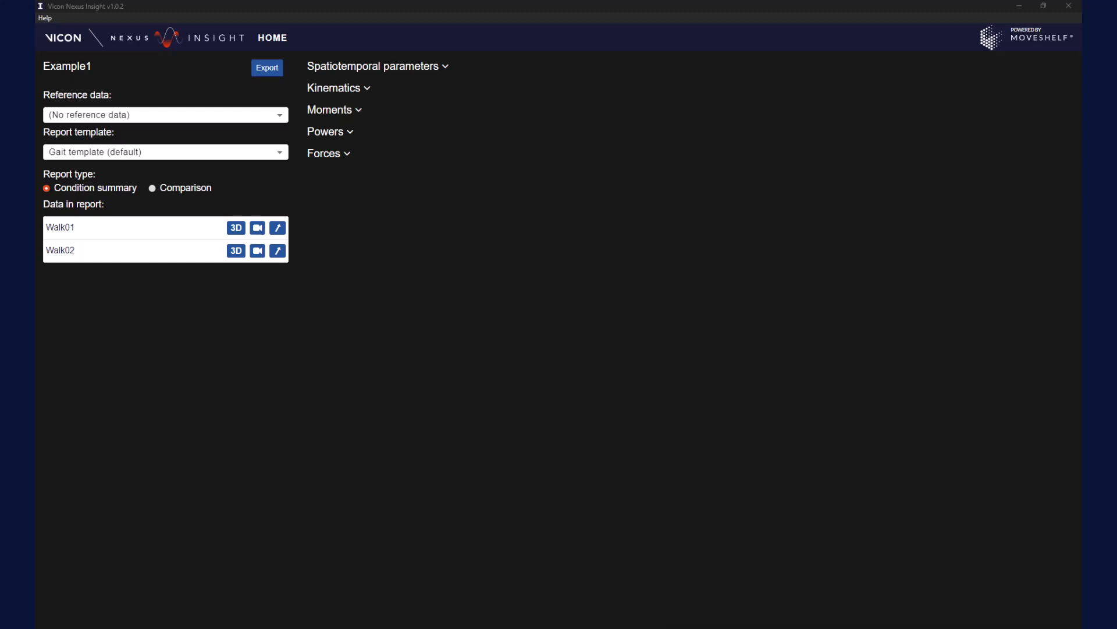
left_click(60, 229)
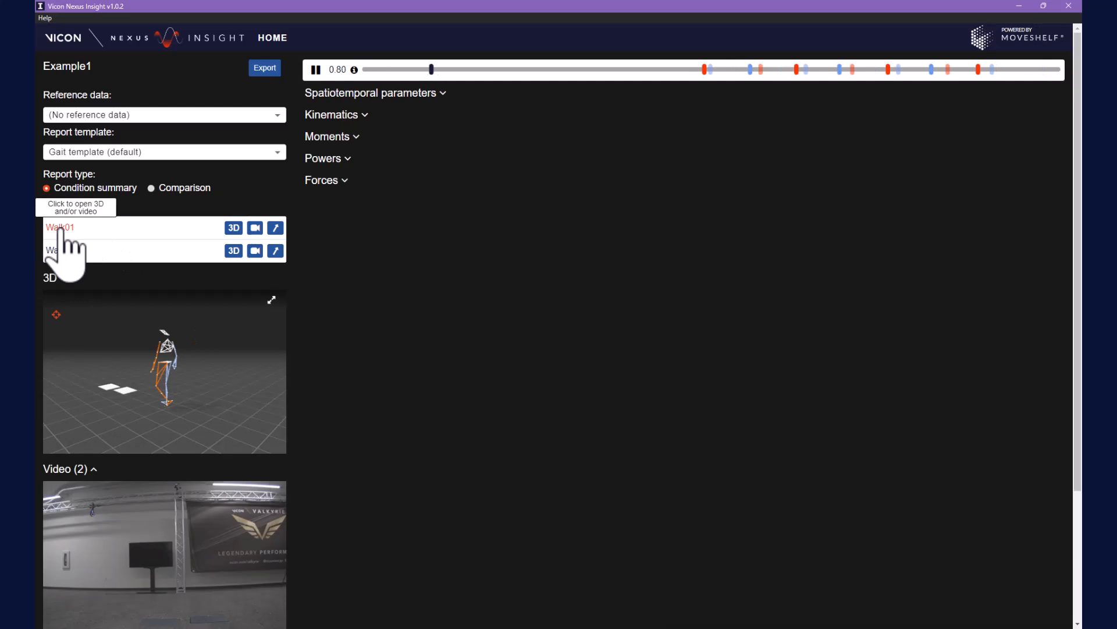
Enlarge Walk01's 3D skeleton viewer to fill the whole window
scroll(99, 299, "down", 1)
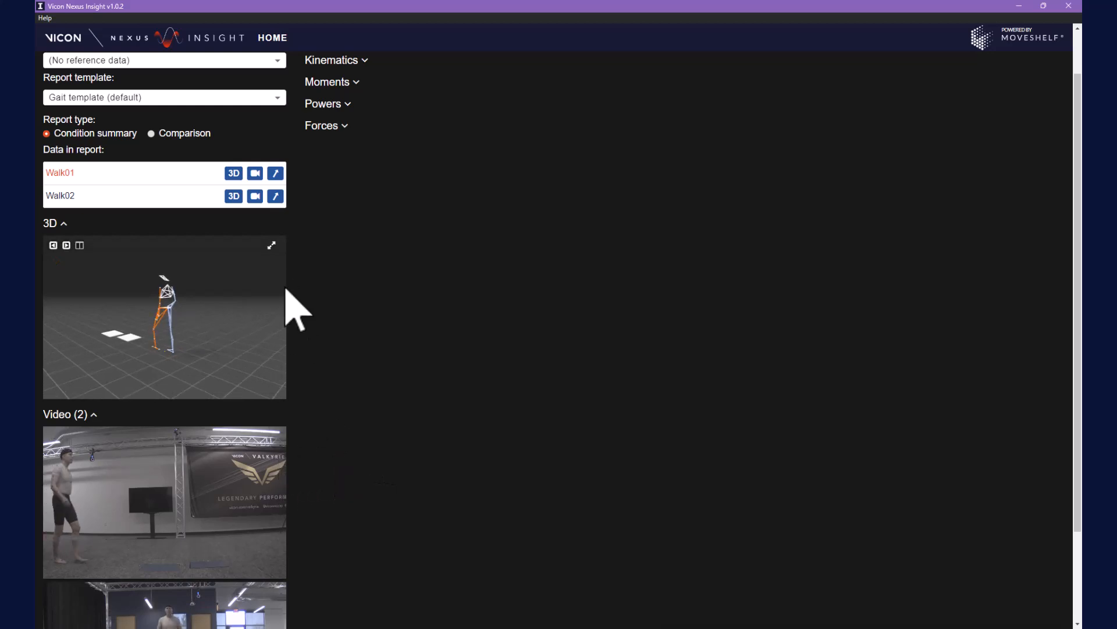
left_click(272, 245)
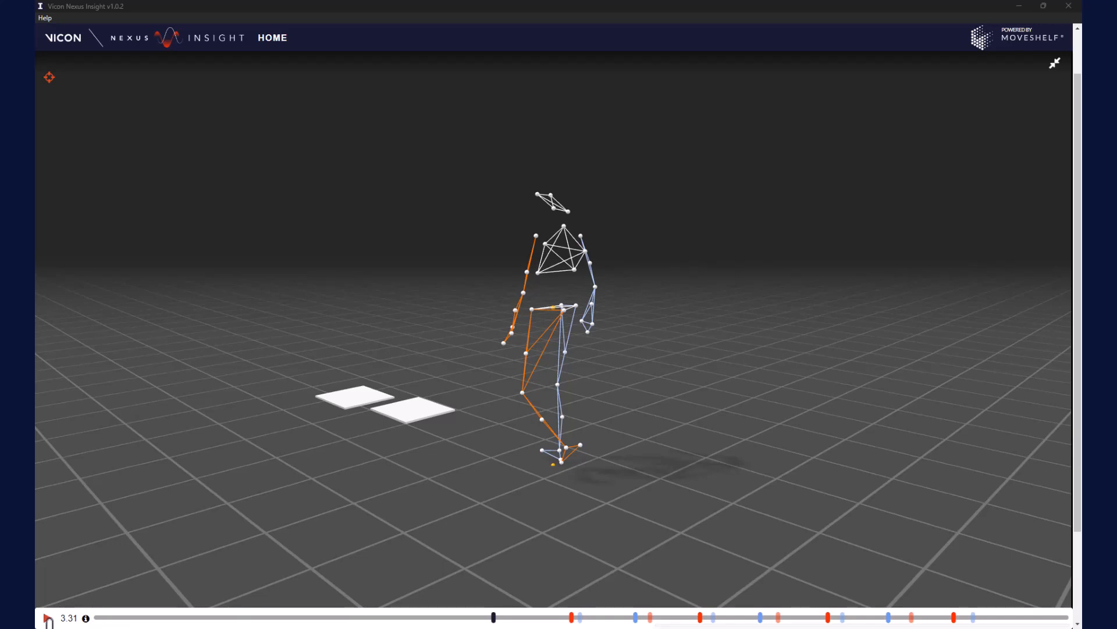
Play the Walk01 walking trial in the full-window 3D view
left_click(51, 618)
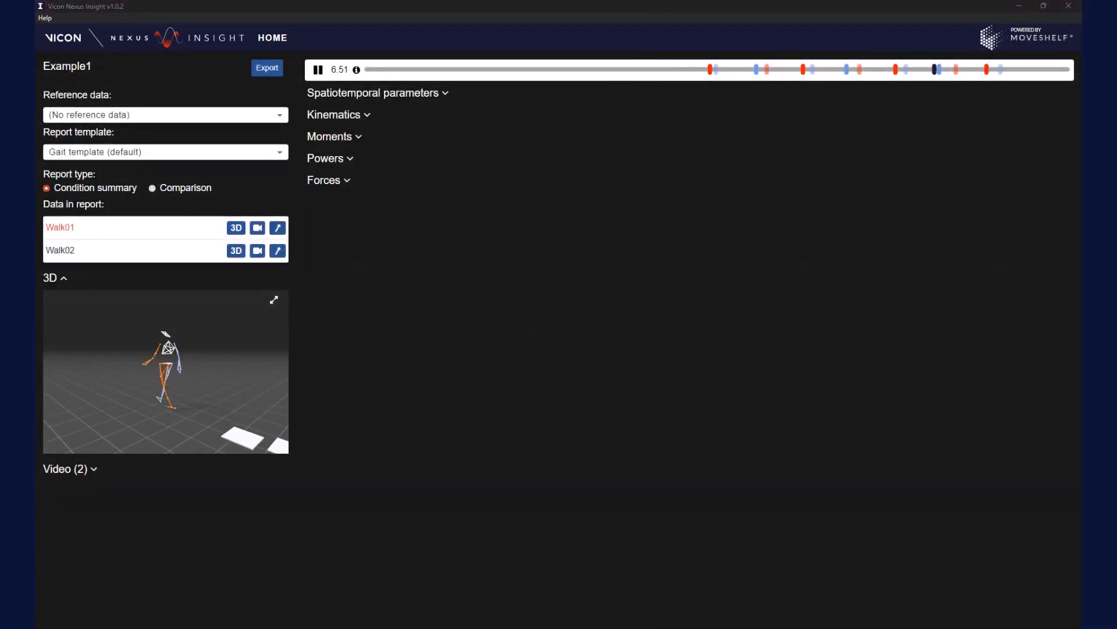
Expand the Video (2) section and enlarge the side-view camera video to full window
left_click(90, 471)
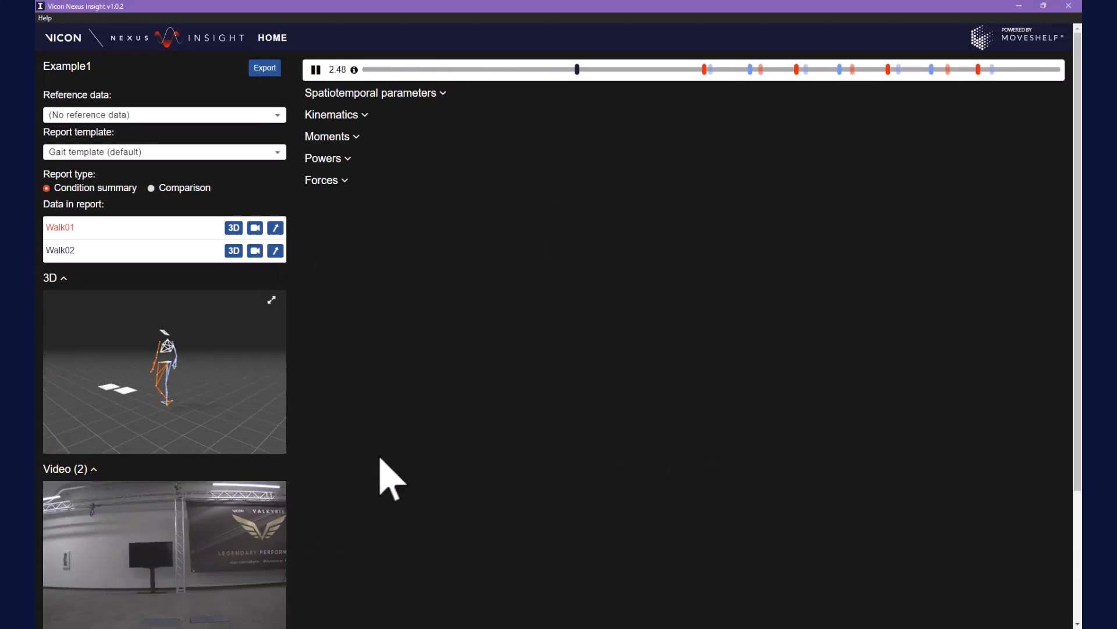
scroll(391, 478, "down", 2)
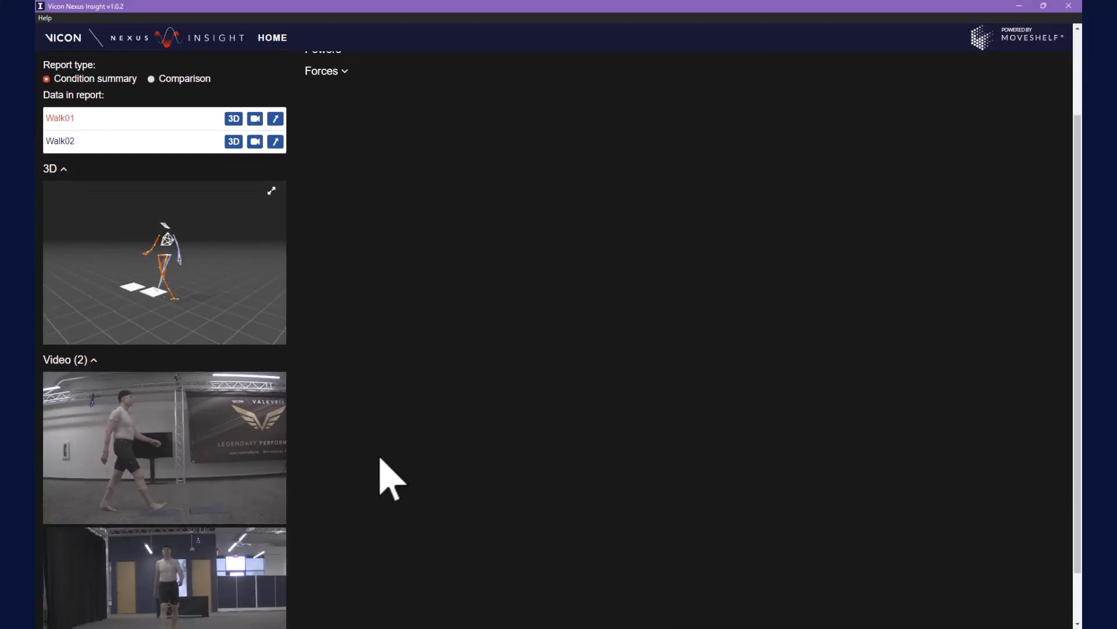
scroll(361, 436, "down", 1)
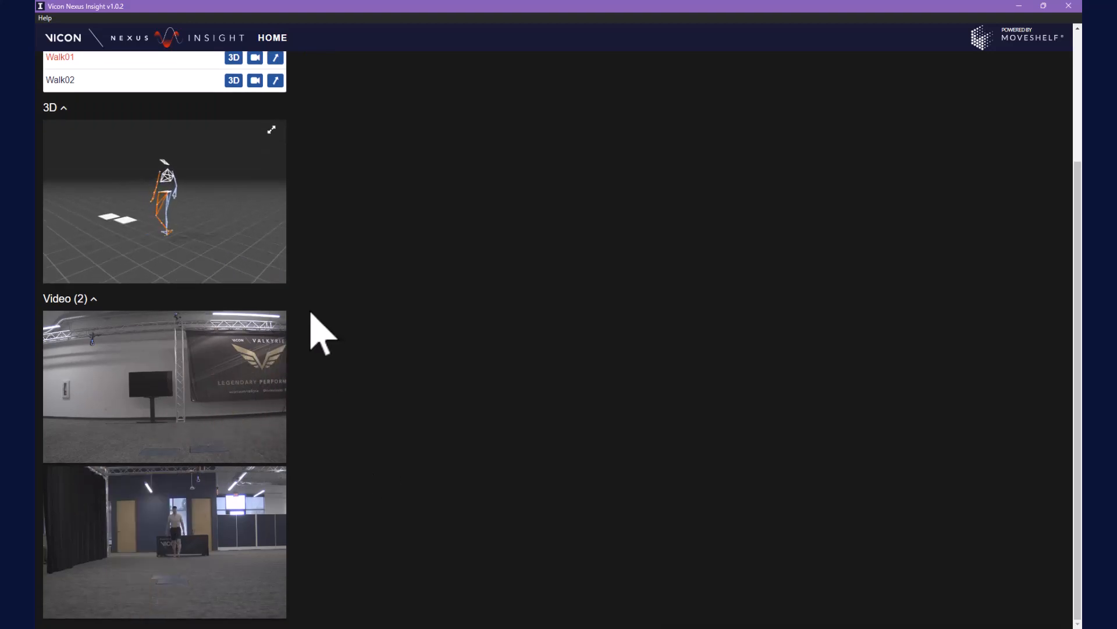
left_click(273, 322)
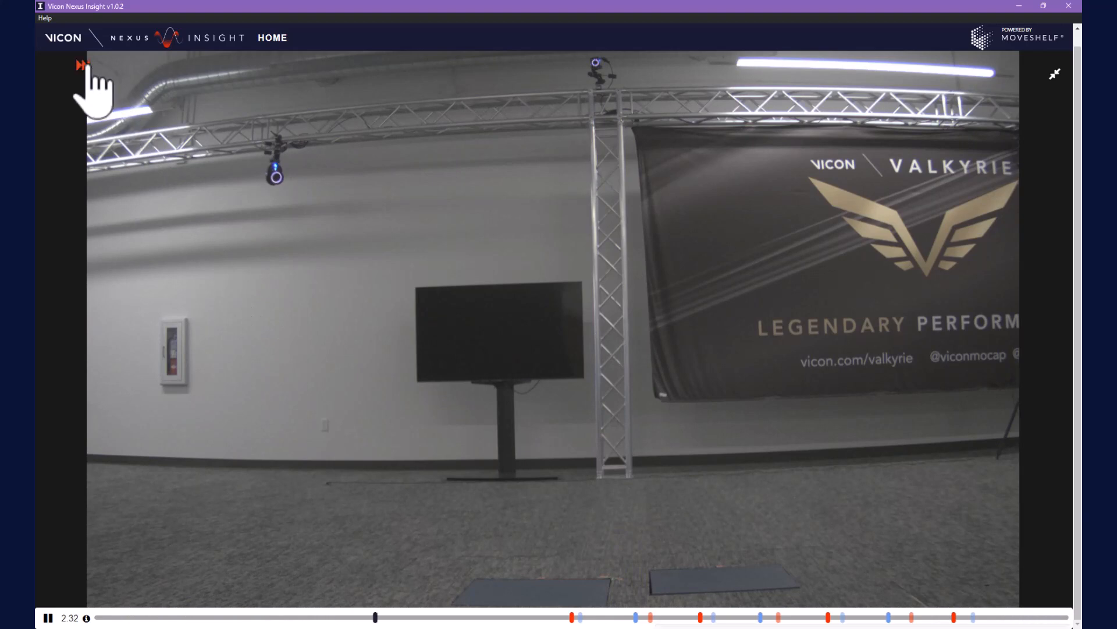
Switch the full-window video to Walk01's other camera view
left_click(82, 66)
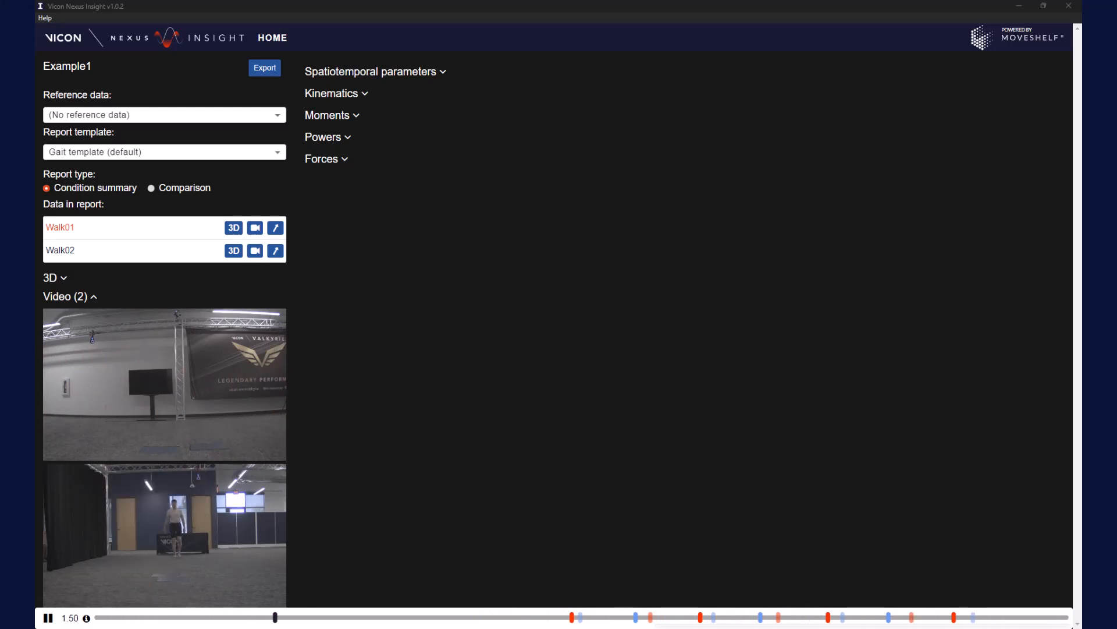
Pair the 3D skeleton with the side-view video in split screen and save it as Example1SavedLayout
left_click(51, 319)
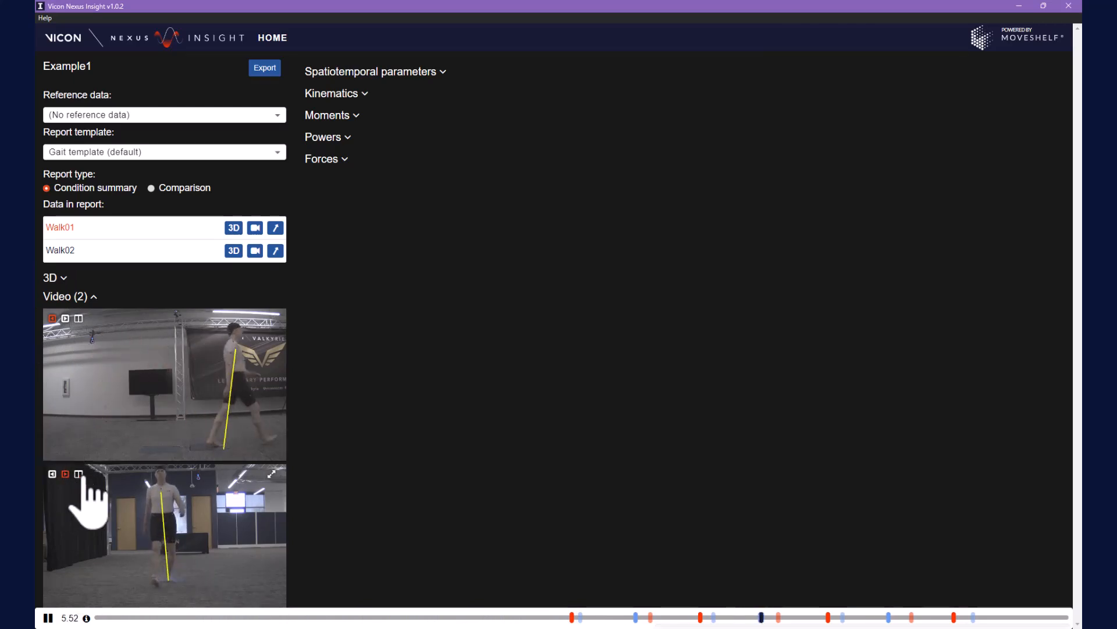
left_click(65, 473)
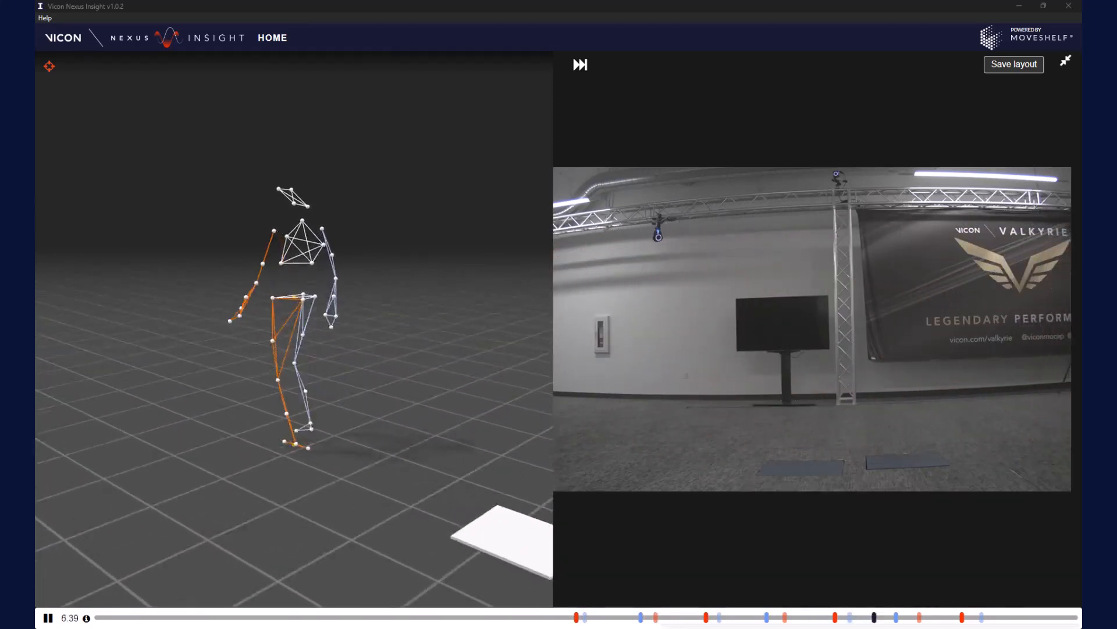
left_click(1011, 64)
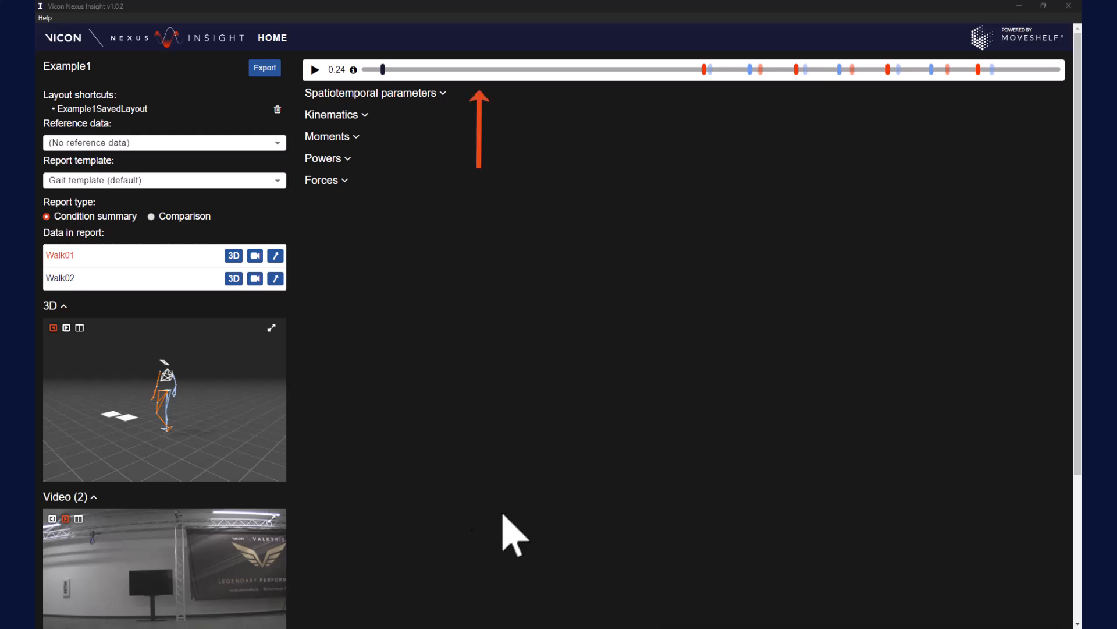
Start playback of Walk01 and view the playback help information
left_click(315, 68)
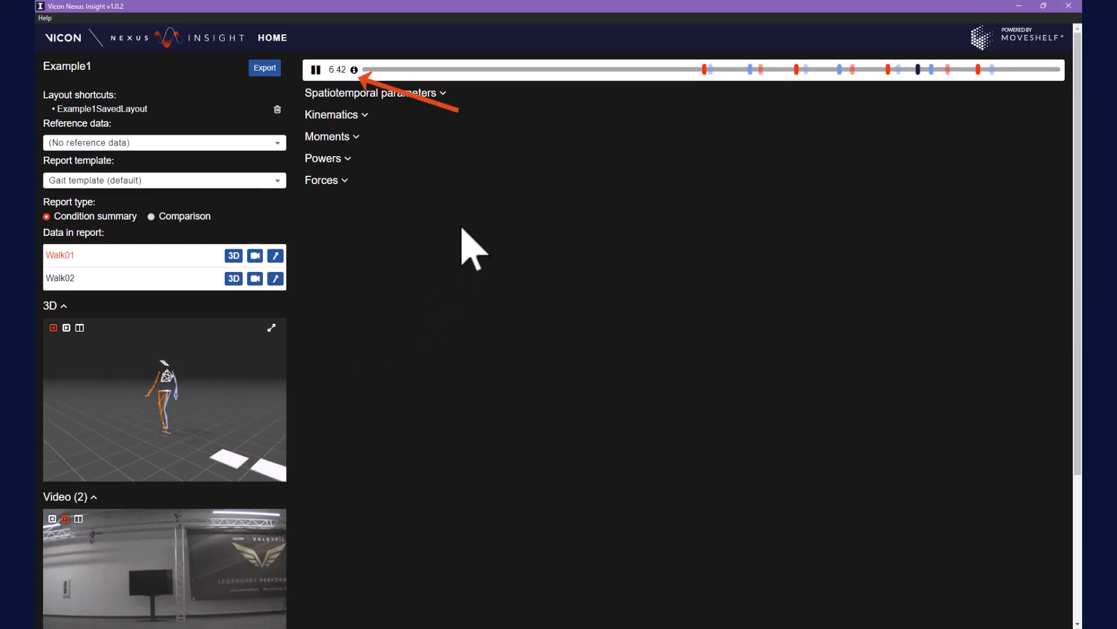
mouse_move(354, 70)
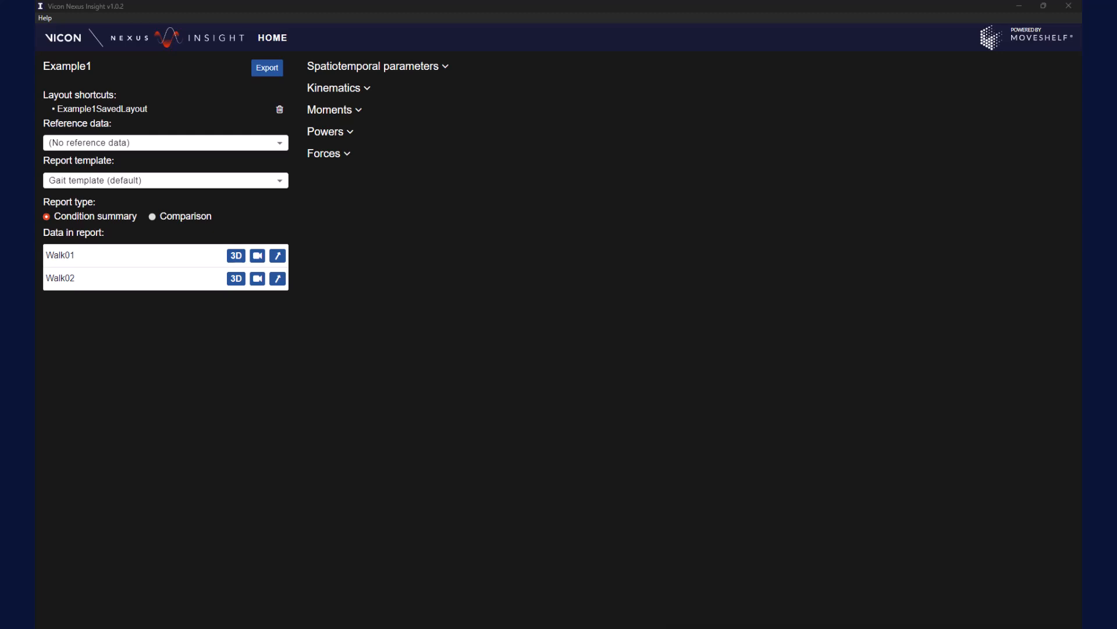
Set the reference data to gait_template.xlsx and expand the Kinematics graphs
left_click(263, 142)
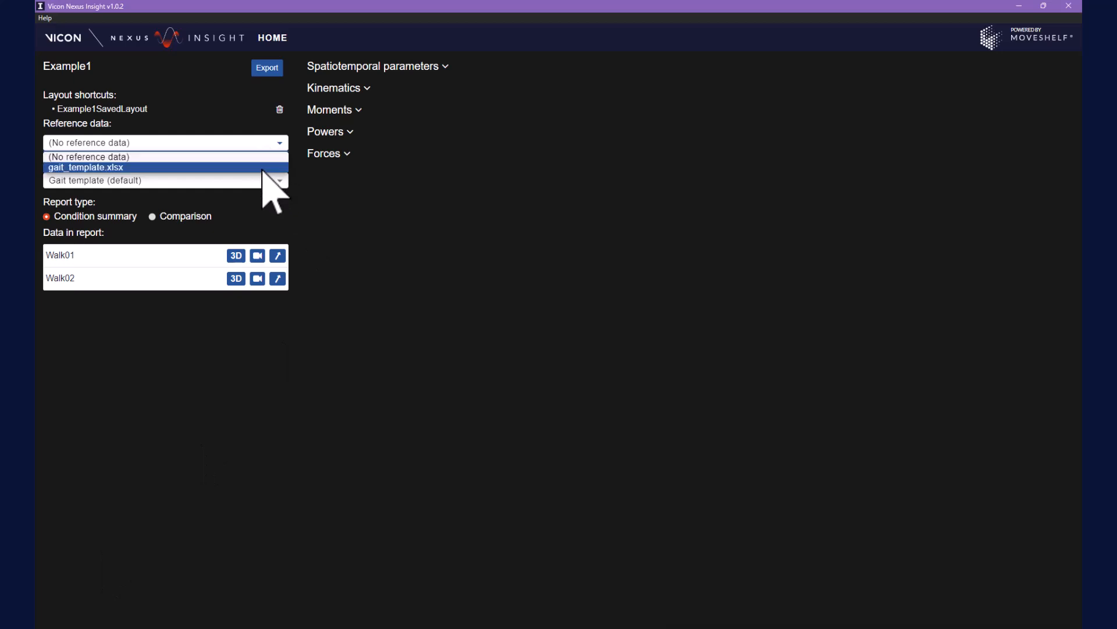
left_click(263, 168)
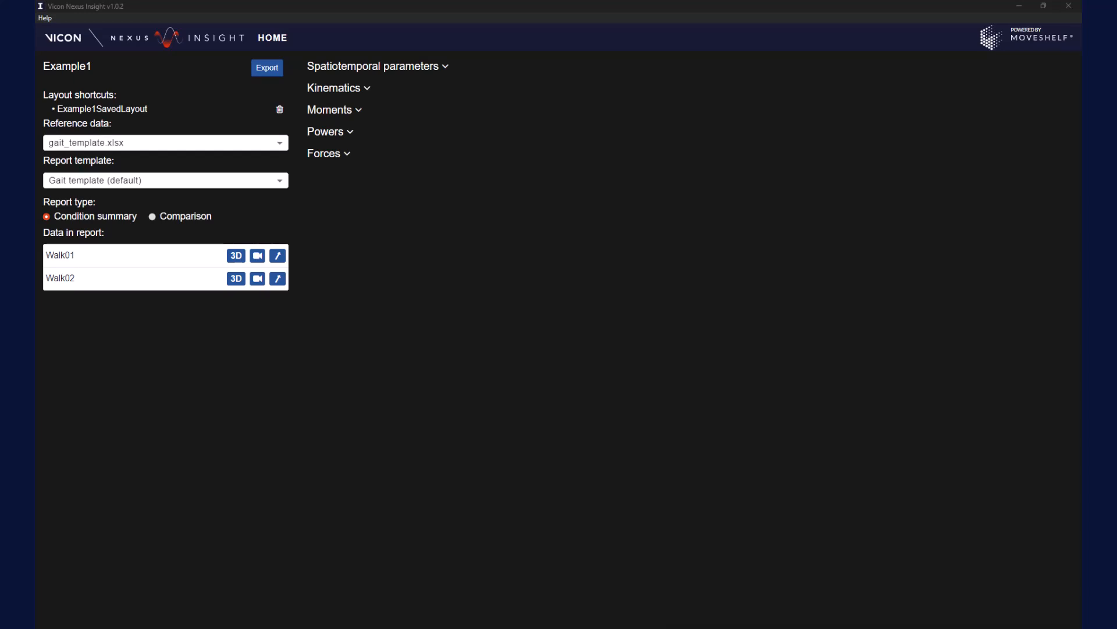
left_click(361, 87)
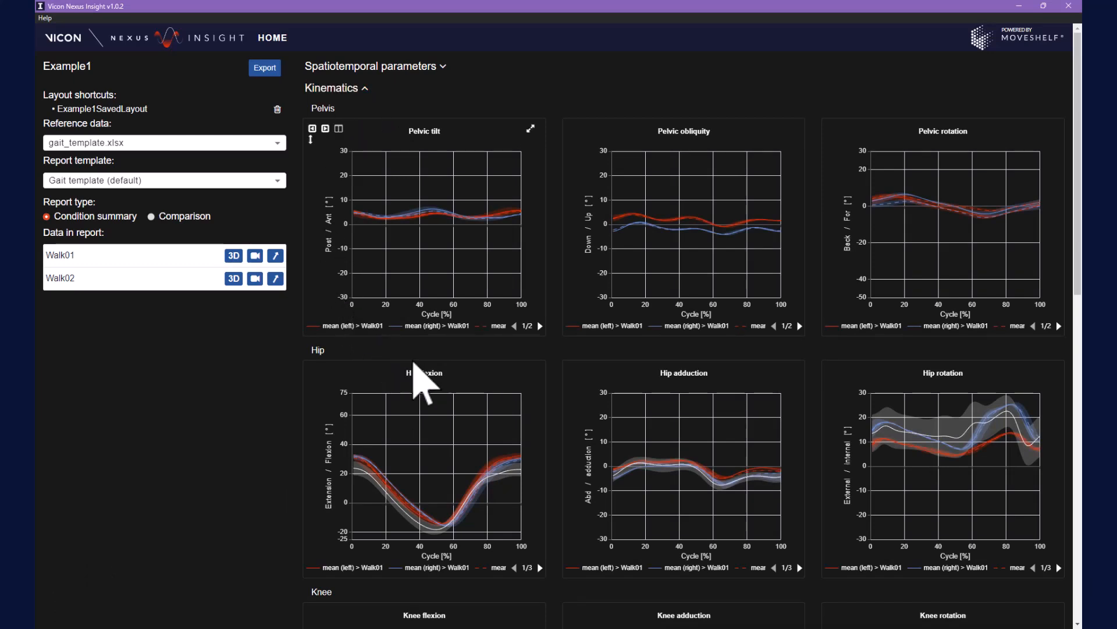
Expand the Knee flexion chart, below the Hip charts, to fill the window
scroll(424, 384, "down", 2)
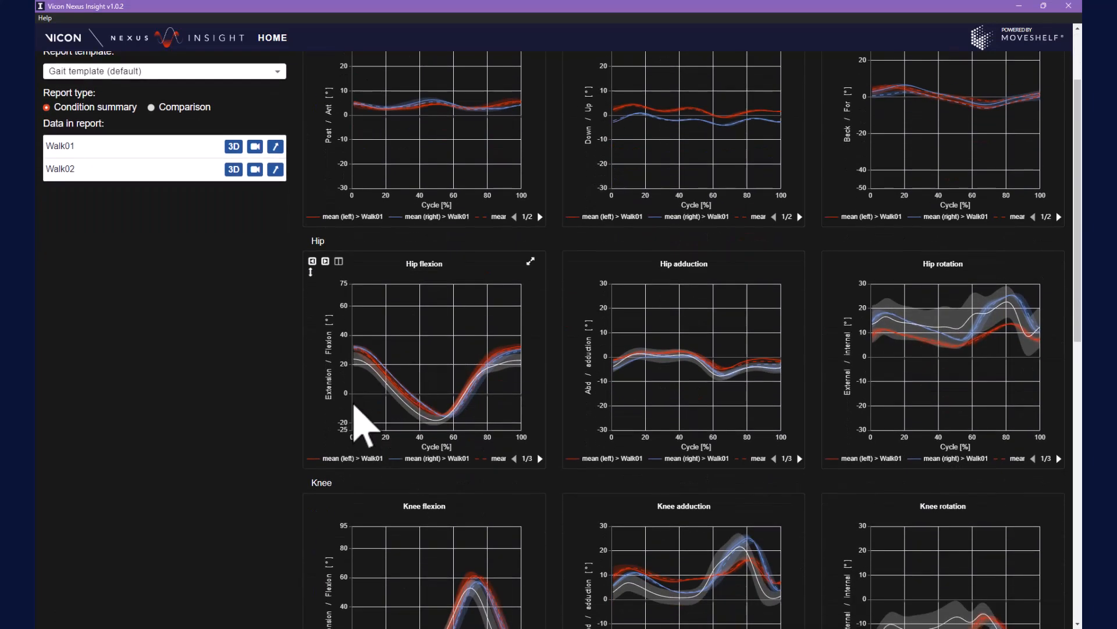
left_click(531, 502)
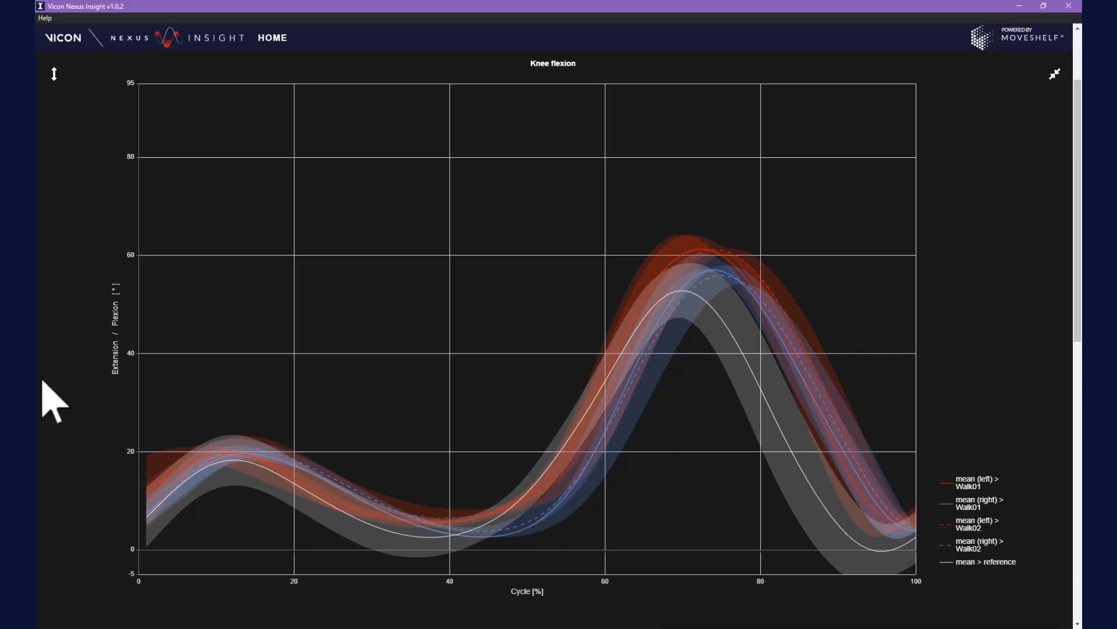